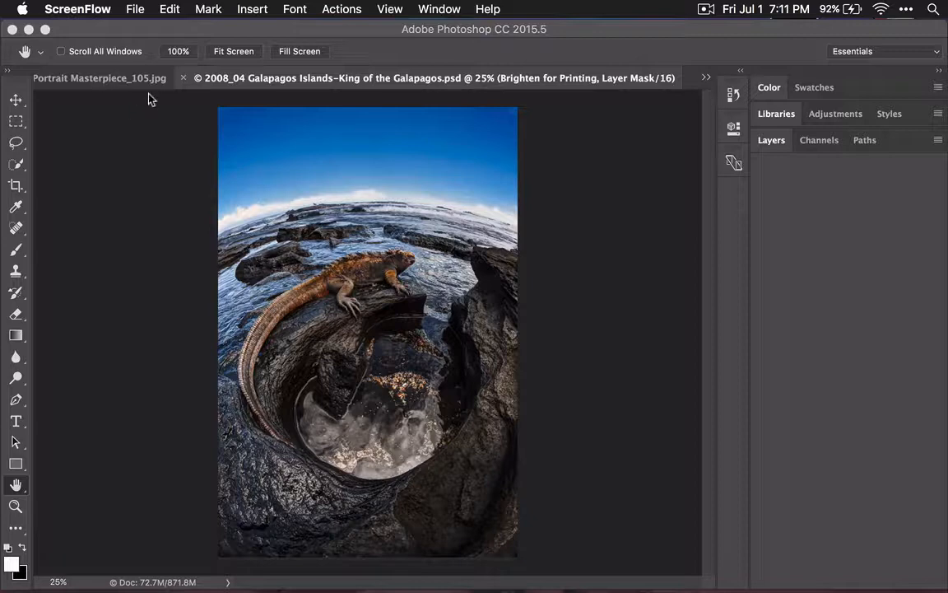
# Step: View the open portrait and Sharpen 1.cr2 images, and return to the Galapagos Islands document
pyautogui.click(98, 85)
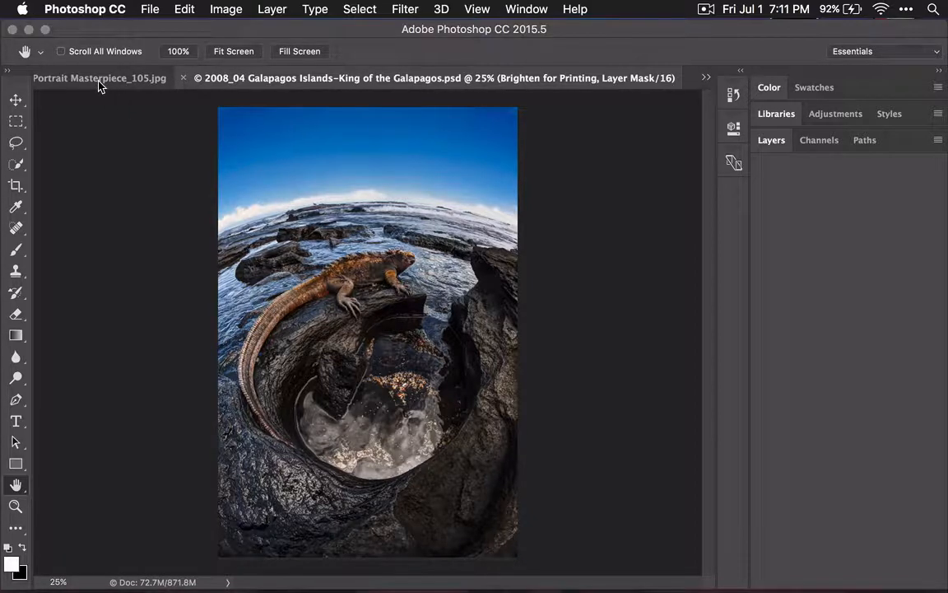
pyautogui.click(98, 79)
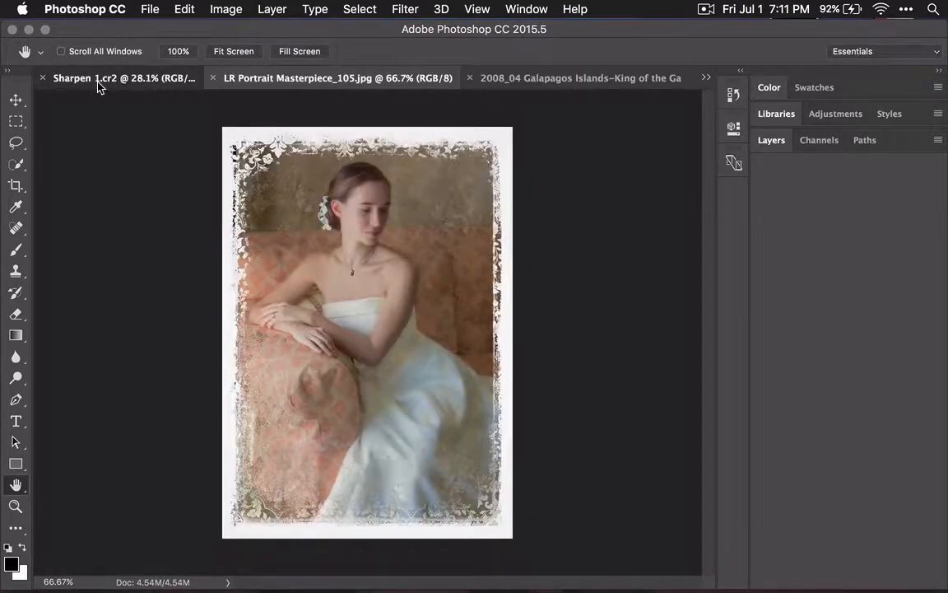
pyautogui.click(97, 79)
pyautogui.click(516, 80)
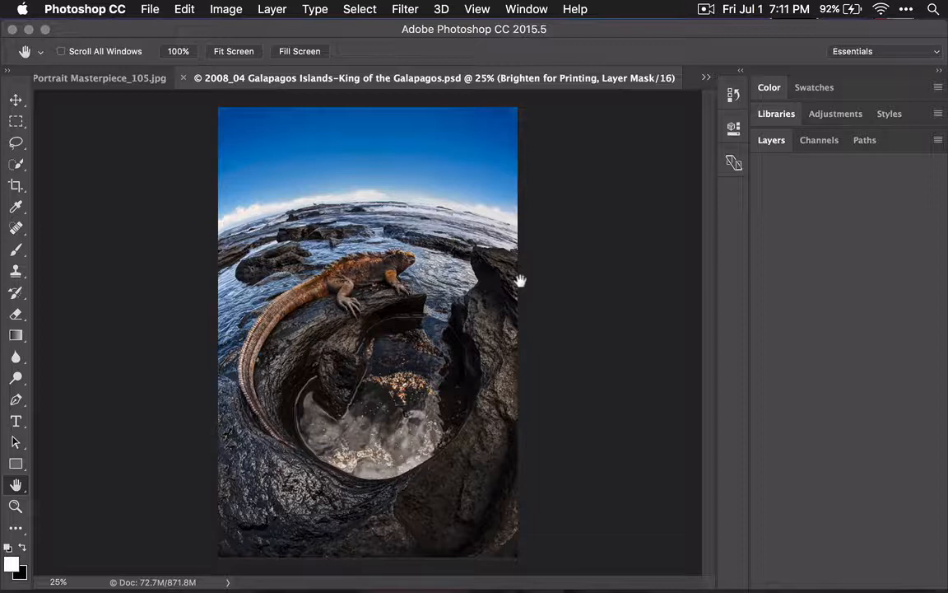
# Step: Arrange the three open documents as 3-up Vertical and consolidate them all back to tabs
pyautogui.click(527, 8)
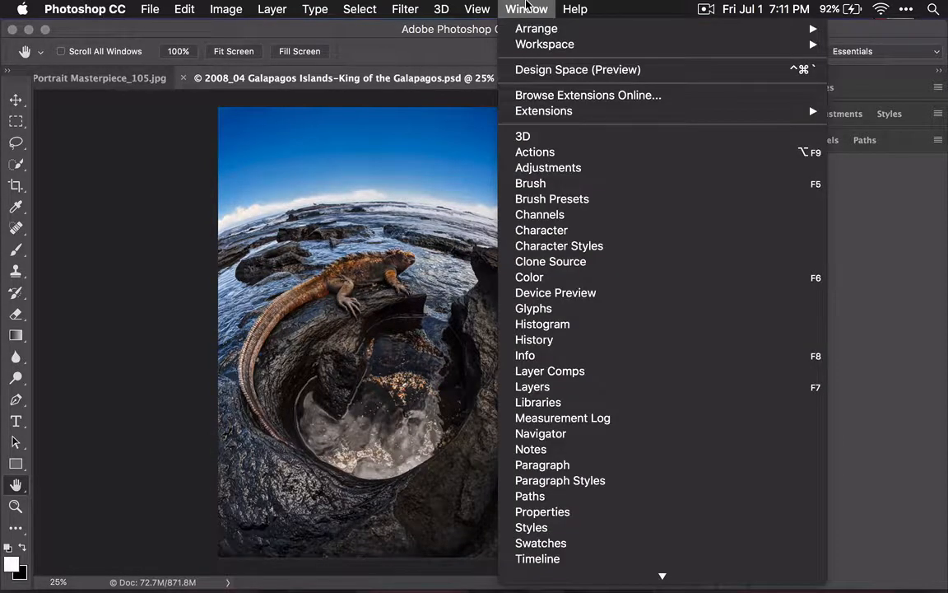
pyautogui.moveTo(529, 30)
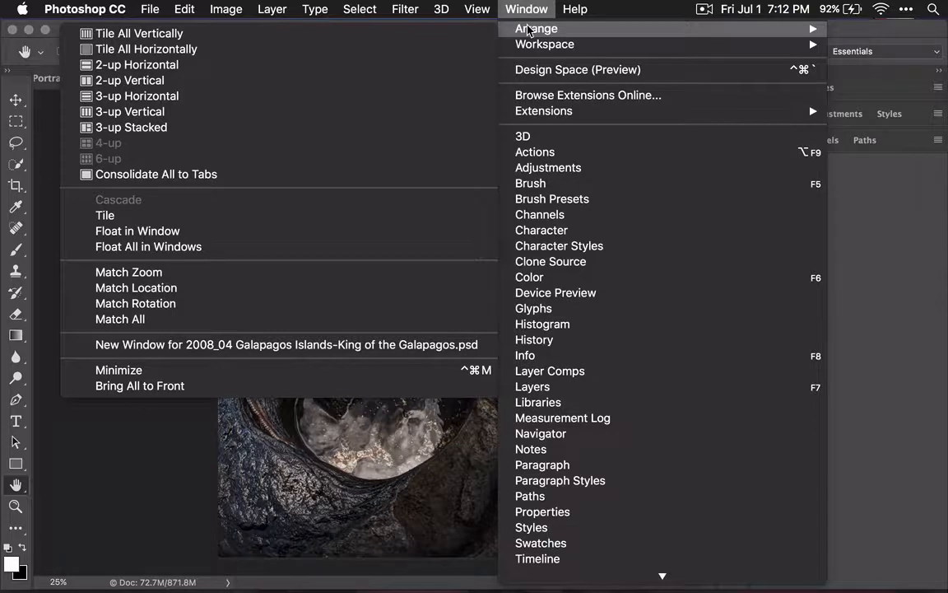
pyautogui.click(402, 123)
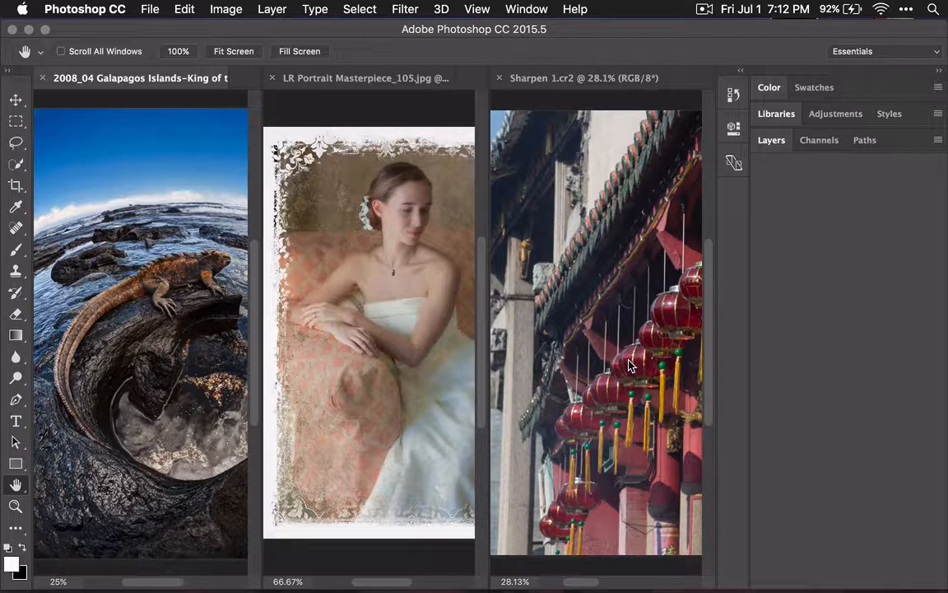
pyautogui.click(524, 9)
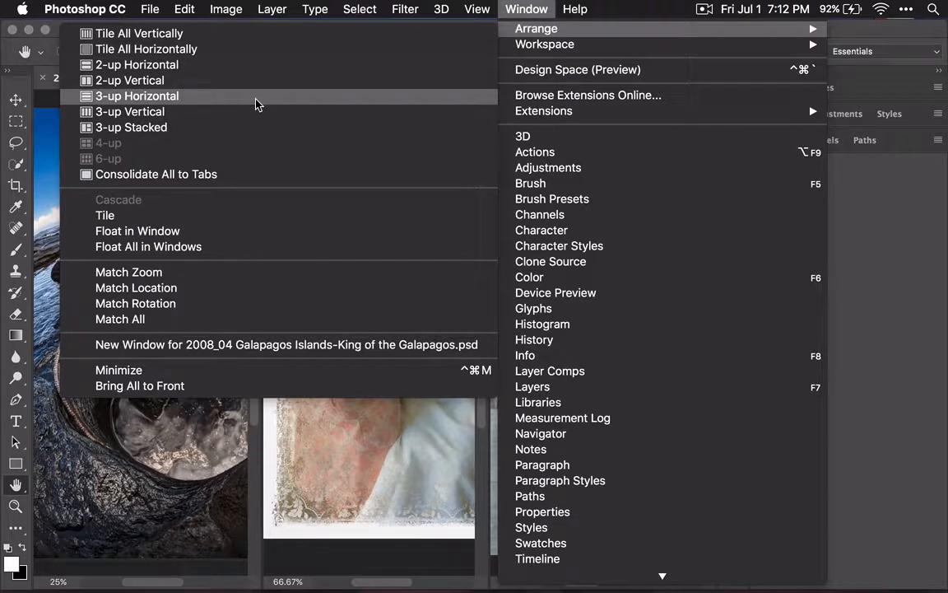
pyautogui.click(239, 181)
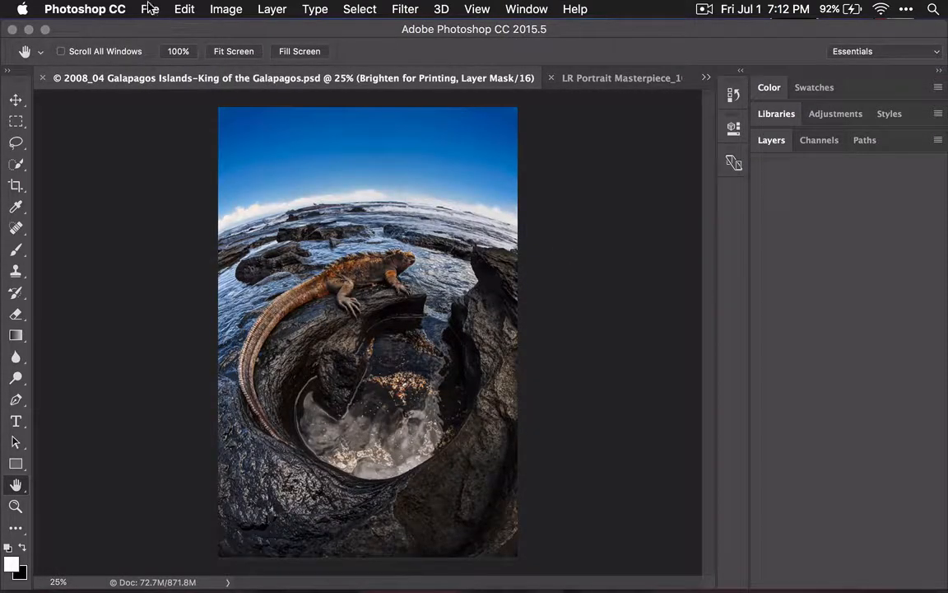
# Step: Open the Workspace settings in the application preferences
pyautogui.click(82, 9)
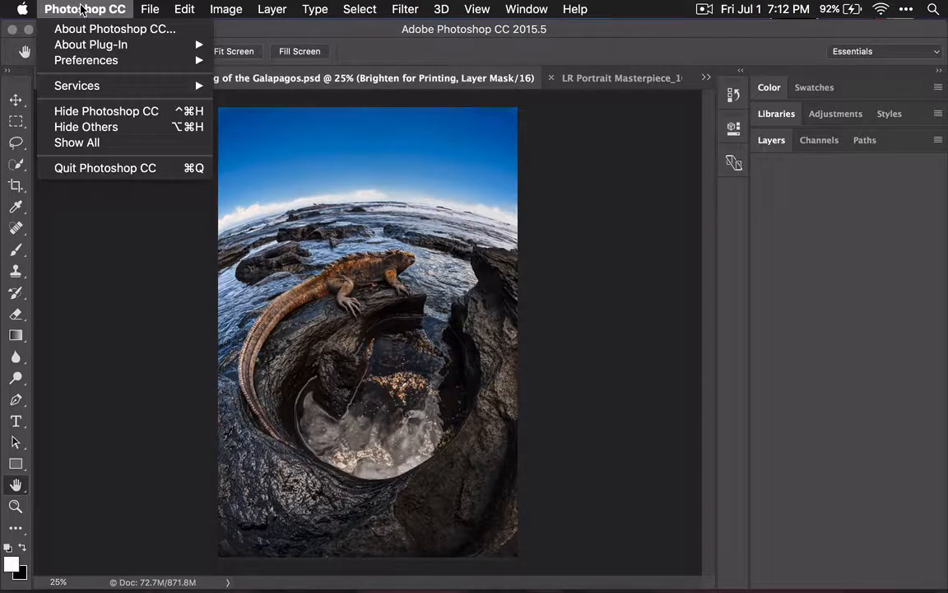
pyautogui.moveTo(79, 64)
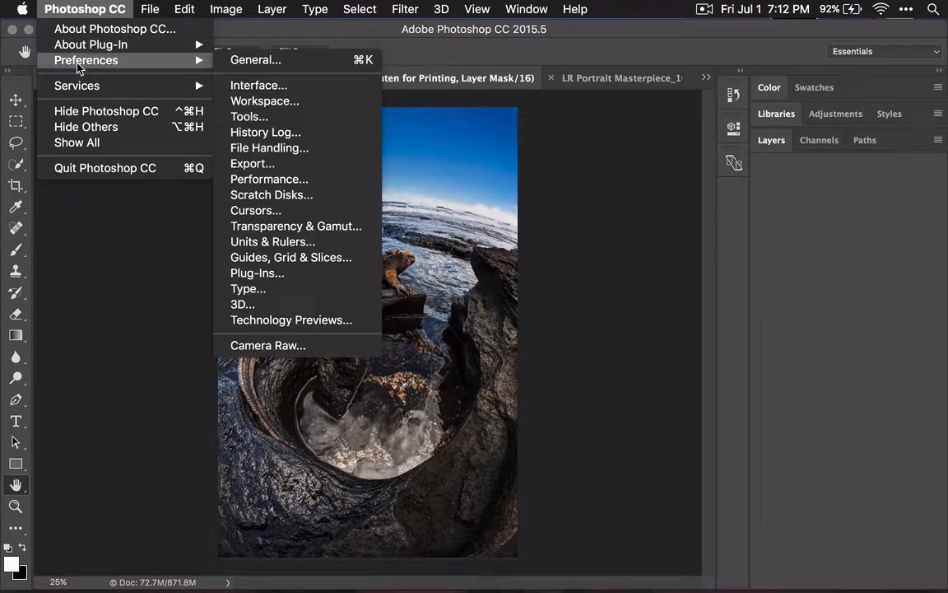
pyautogui.click(258, 59)
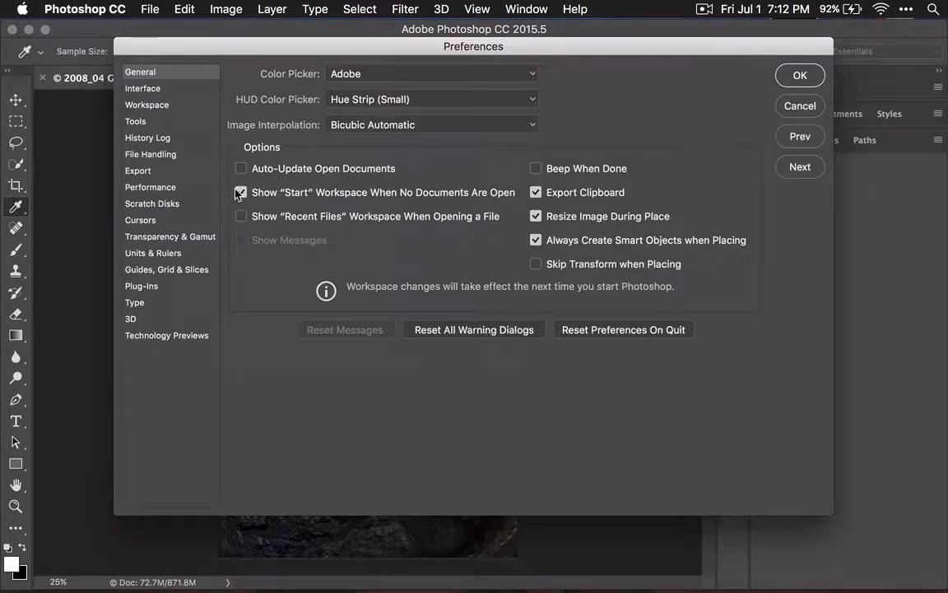
pyautogui.click(144, 87)
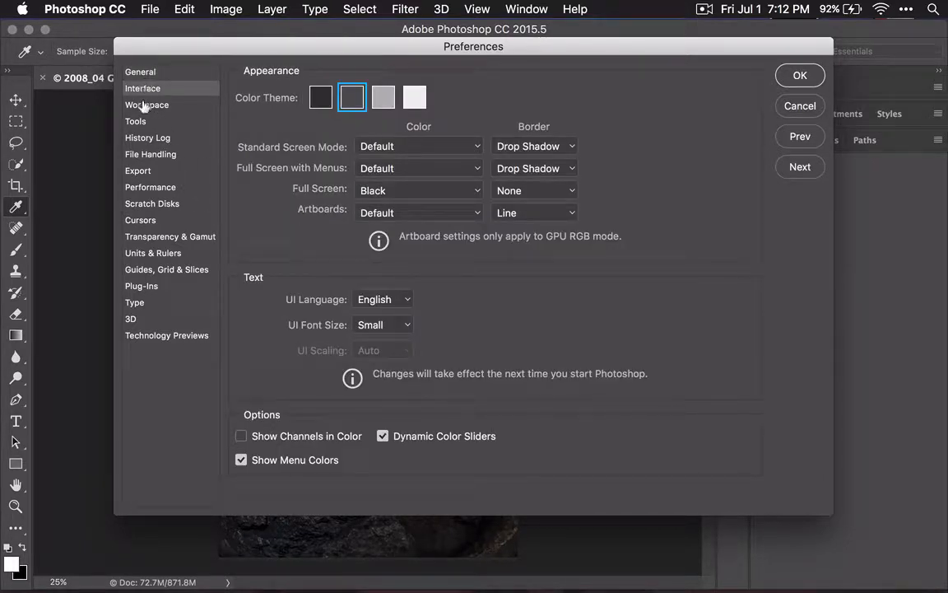
pyautogui.click(144, 104)
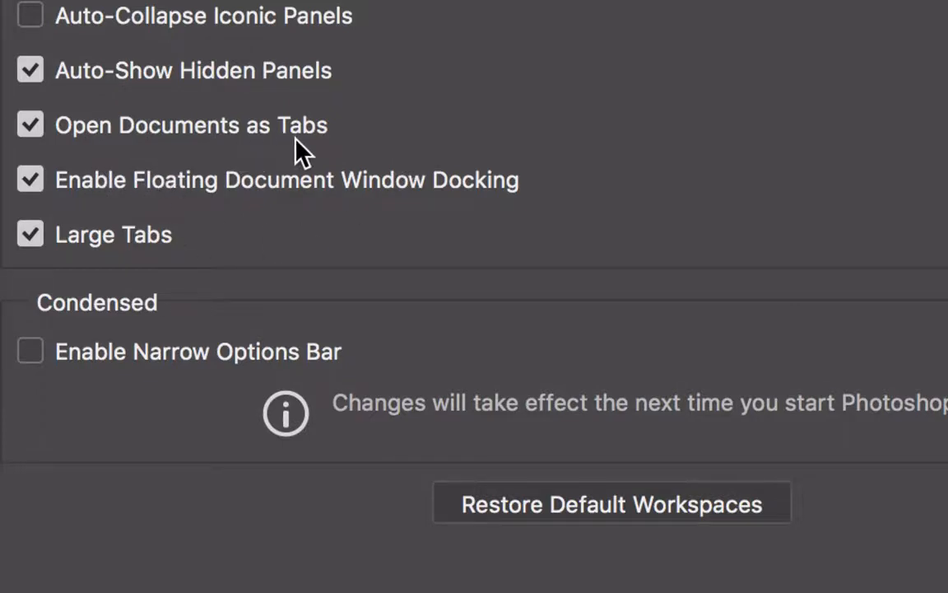
# Step: Turn off Open Documents as Tabs and Enable Floating Document Window Docking, and re-enable both options
pyautogui.click(37, 122)
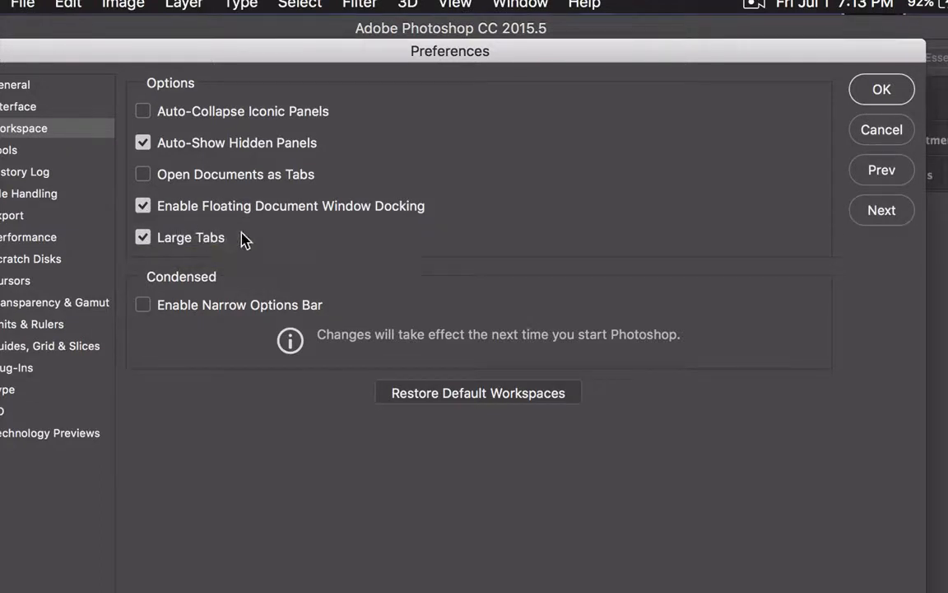
pyautogui.click(144, 209)
pyautogui.click(142, 174)
pyautogui.click(141, 206)
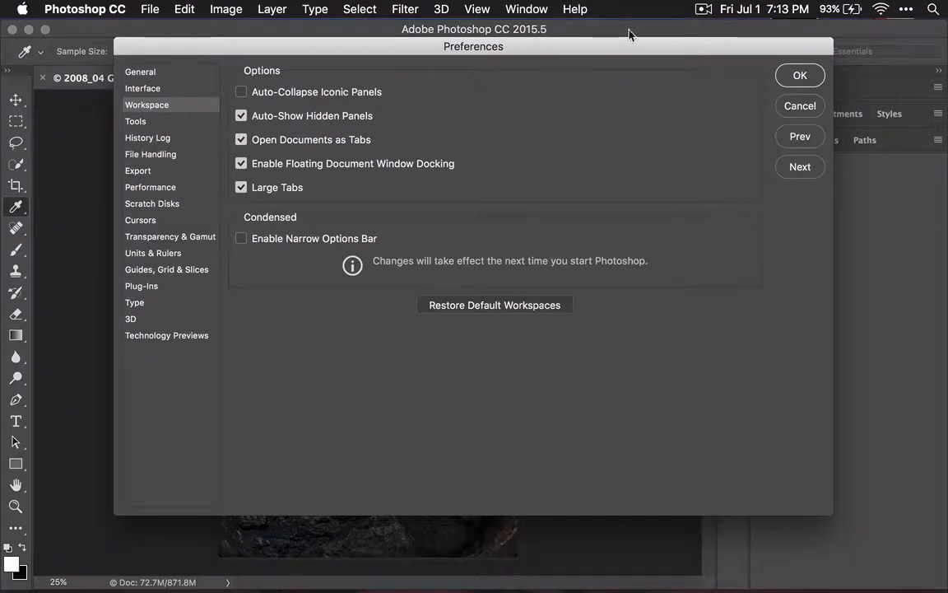
# Step: Turn off Large Tabs in the Workspace preferences and apply the change
pyautogui.moveTo(648, 50); pyautogui.dragTo(621, 268)
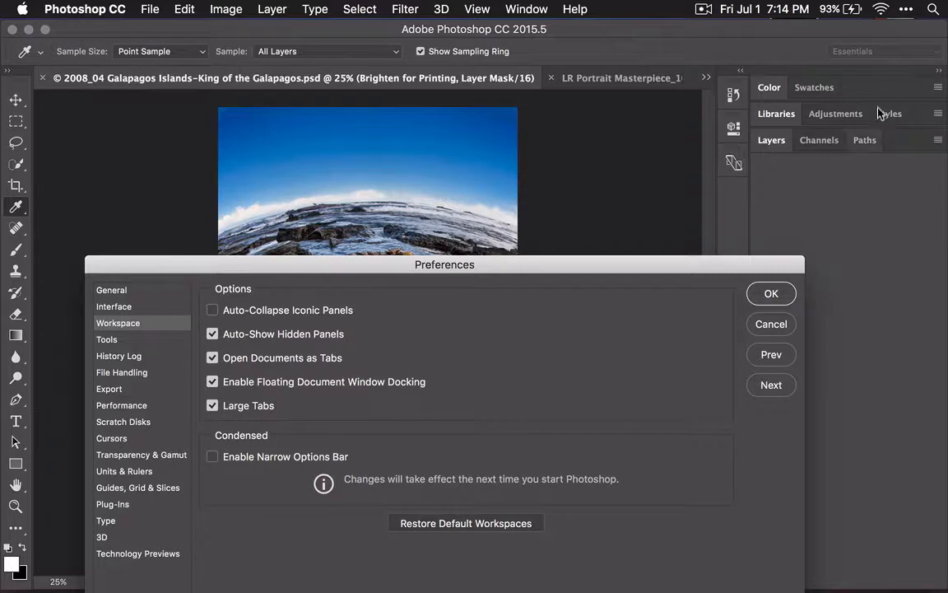
pyautogui.click(213, 405)
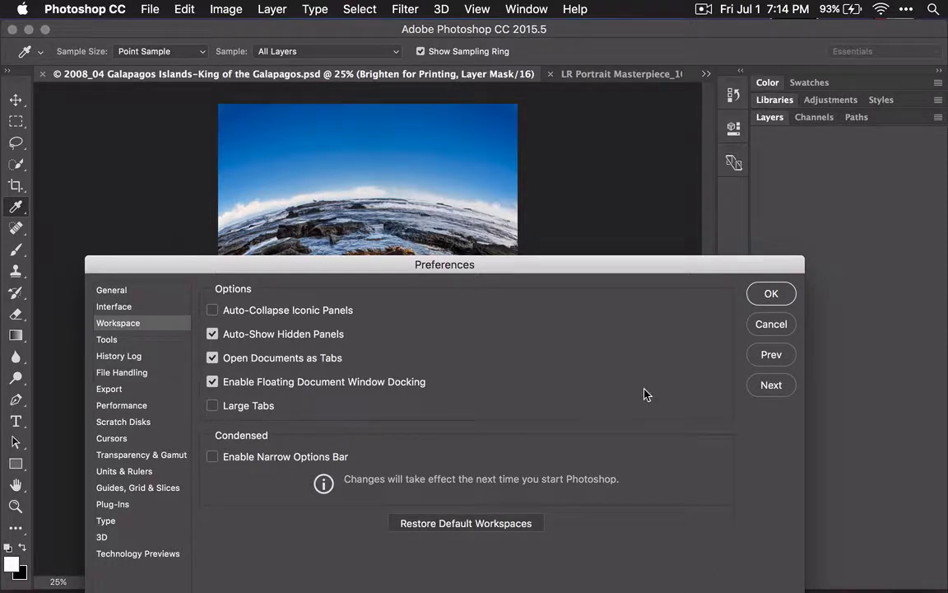
pyautogui.click(772, 295)
pyautogui.press('h')
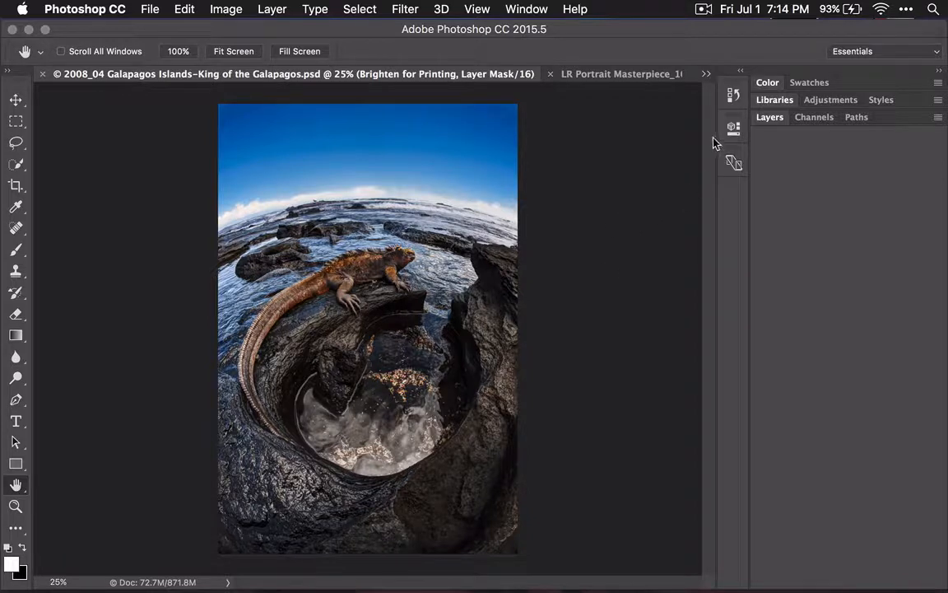
# Step: Expand the History panel, enlarge it to nearly the full height of the document area, and collapse it
pyautogui.click(733, 96)
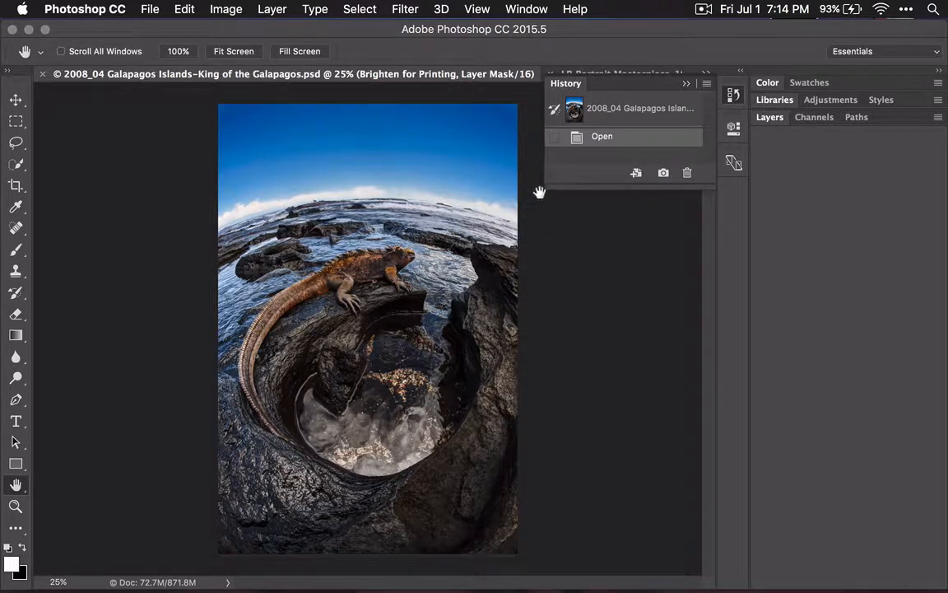
pyautogui.moveTo(476, 354); pyautogui.dragTo(409, 566)
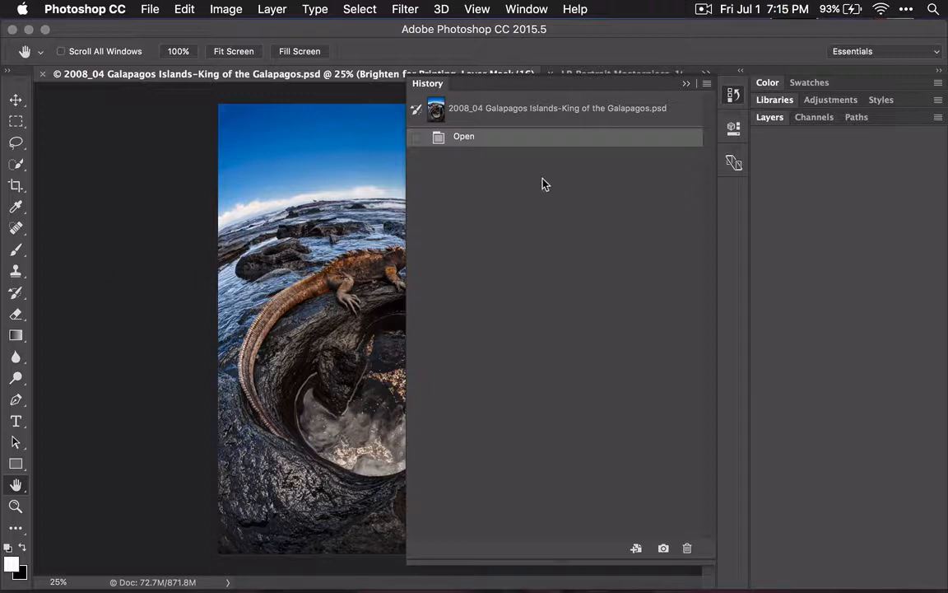
pyautogui.click(733, 97)
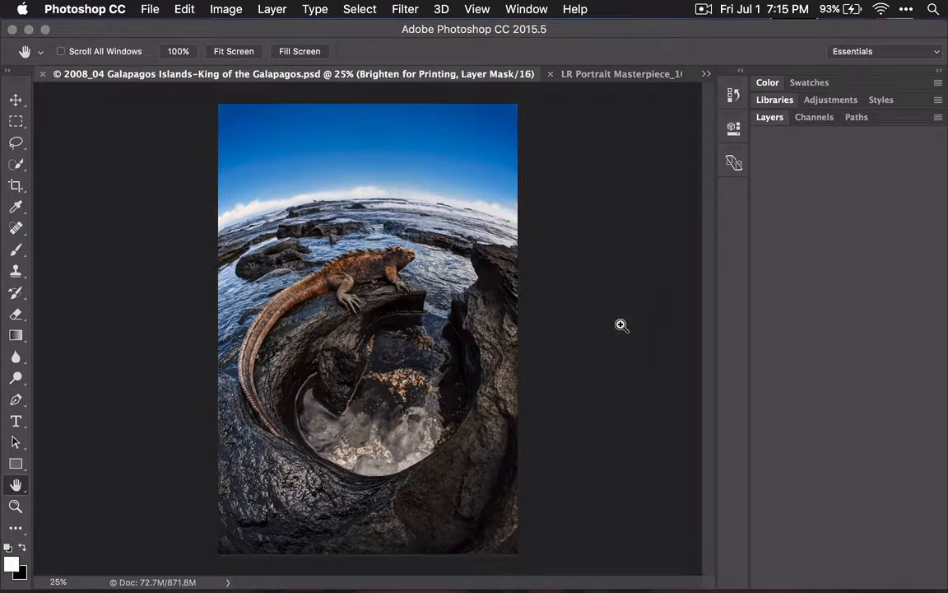
# Step: Enable Overscroll in the Tools preferences and apply the change
pyautogui.press('super+minus')
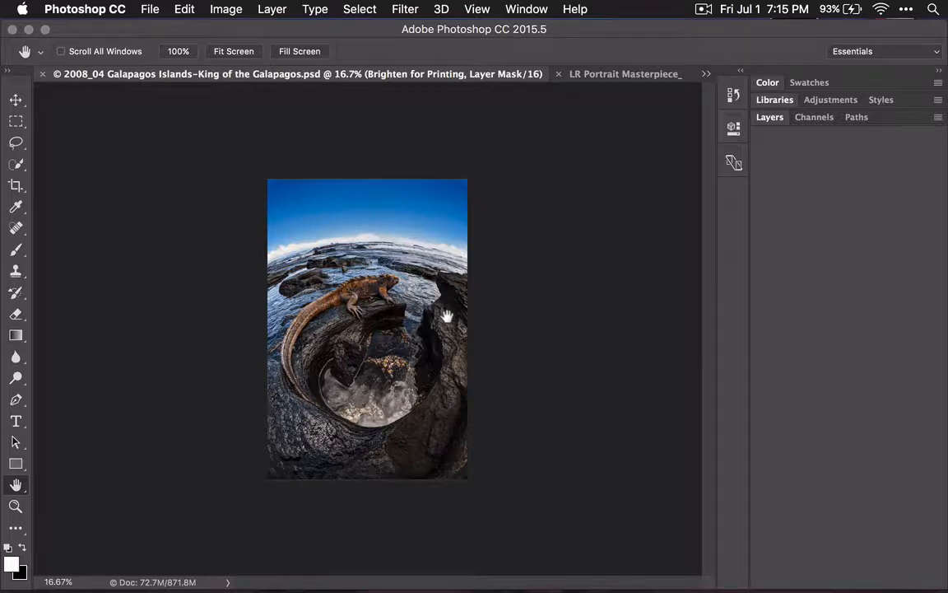
pyautogui.click(95, 7)
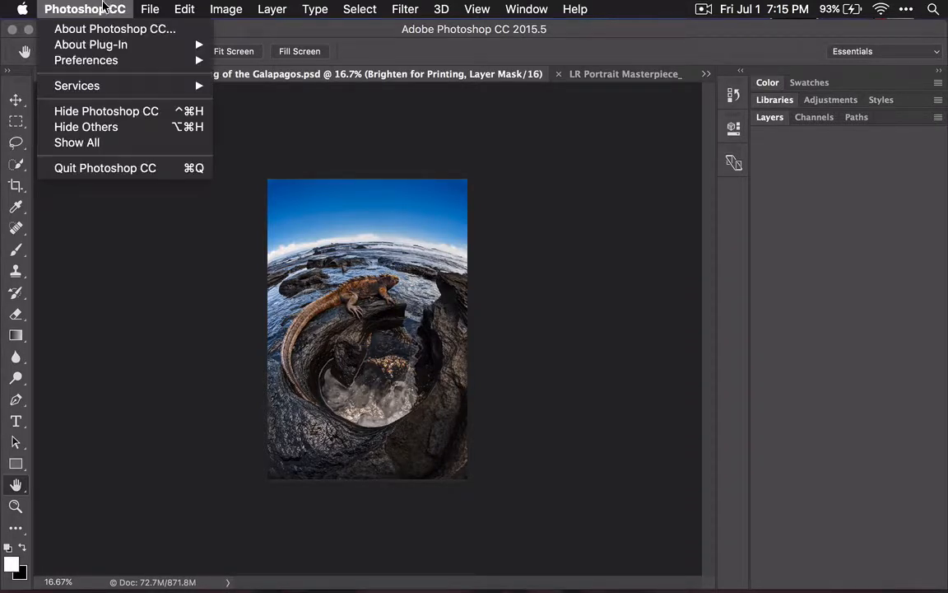
pyautogui.moveTo(109, 62)
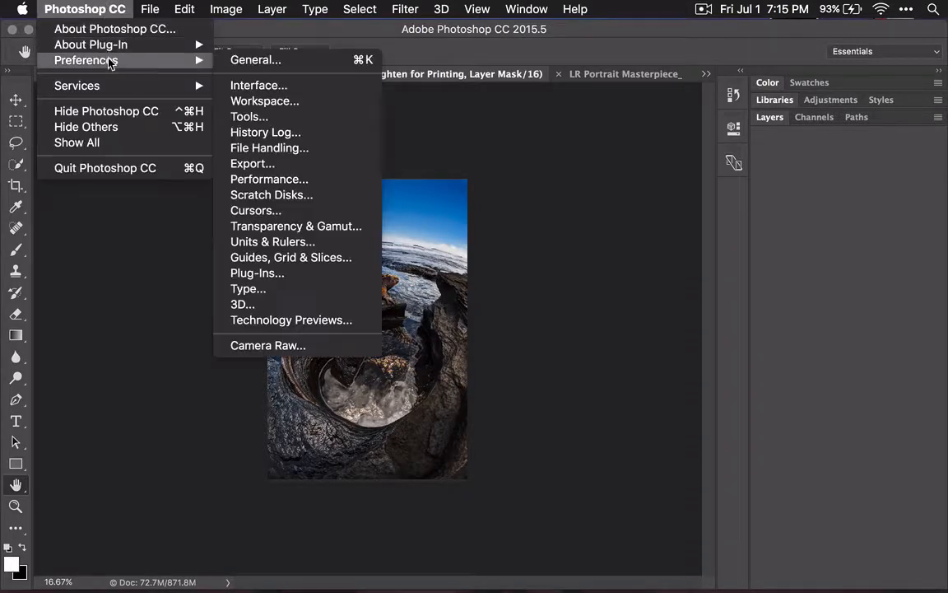
pyautogui.click(281, 119)
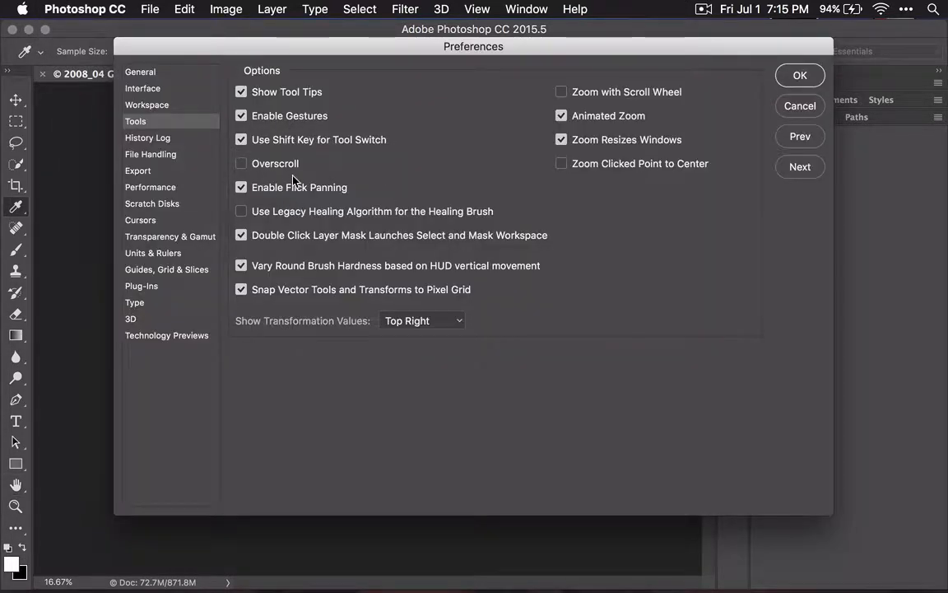
pyautogui.click(241, 163)
pyautogui.click(800, 74)
pyautogui.press('h')
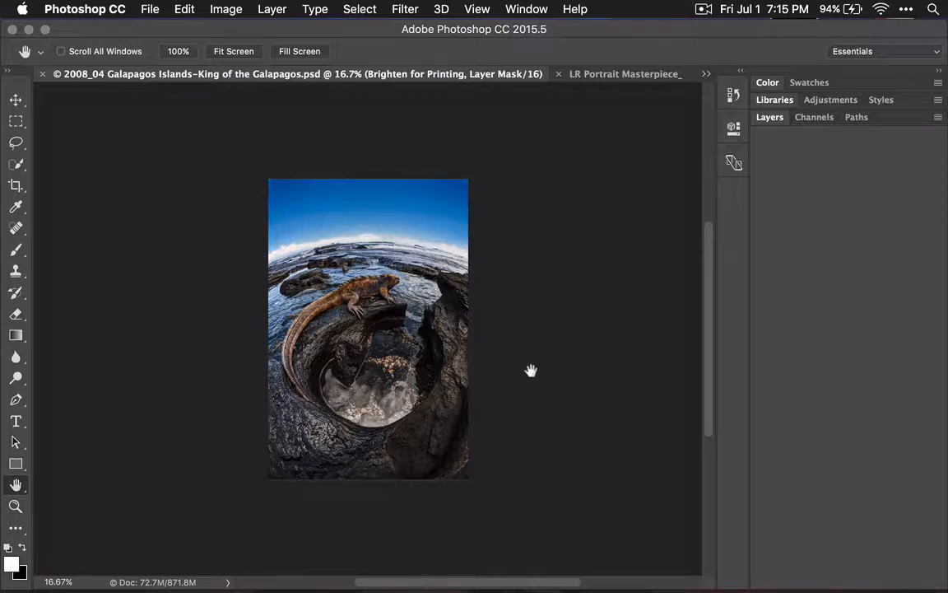
# Step: Pan the iguana image clear of the expanded History panel, and collapse the panel
pyautogui.moveTo(387, 286)
pyautogui.mouseDown()
pyautogui.moveTo(370, 304)
pyautogui.moveTo(244, 318)
pyautogui.moveTo(219, 211)
pyautogui.moveTo(501, 333)
pyautogui.moveTo(278, 267)
pyautogui.moveTo(360, 279)
pyautogui.moveTo(386, 273)
pyautogui.mouseUp()
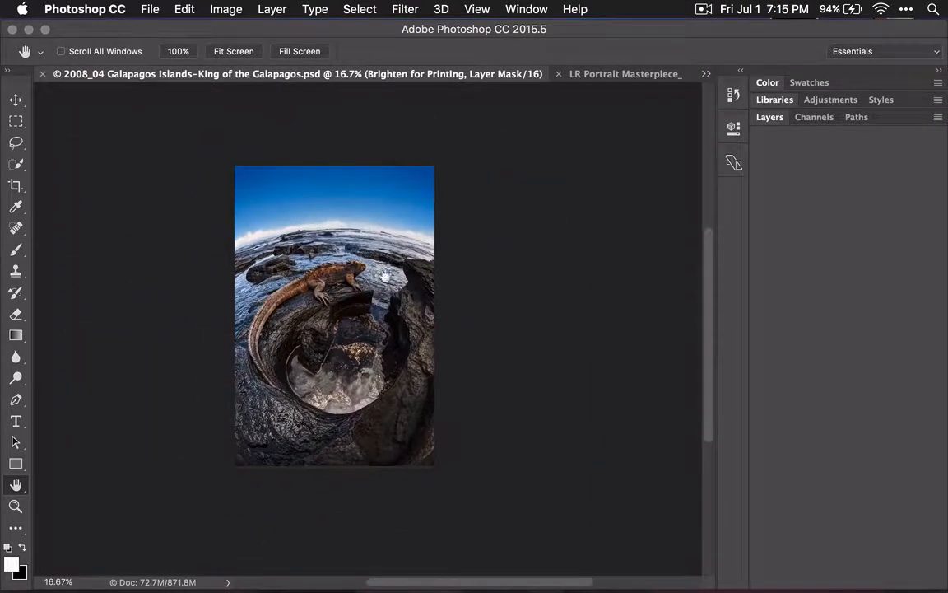
pyautogui.click(734, 96)
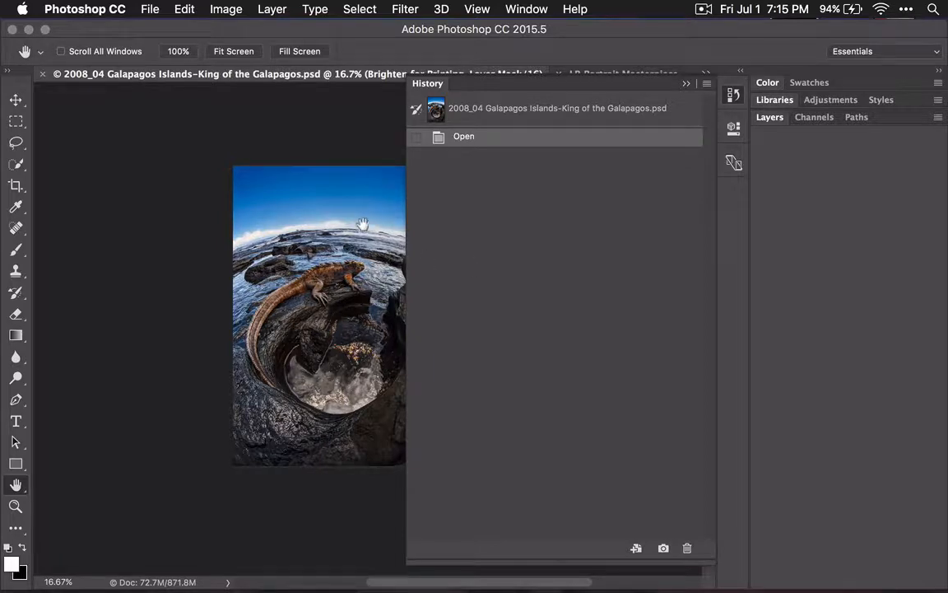
pyautogui.moveTo(356, 225); pyautogui.dragTo(248, 233)
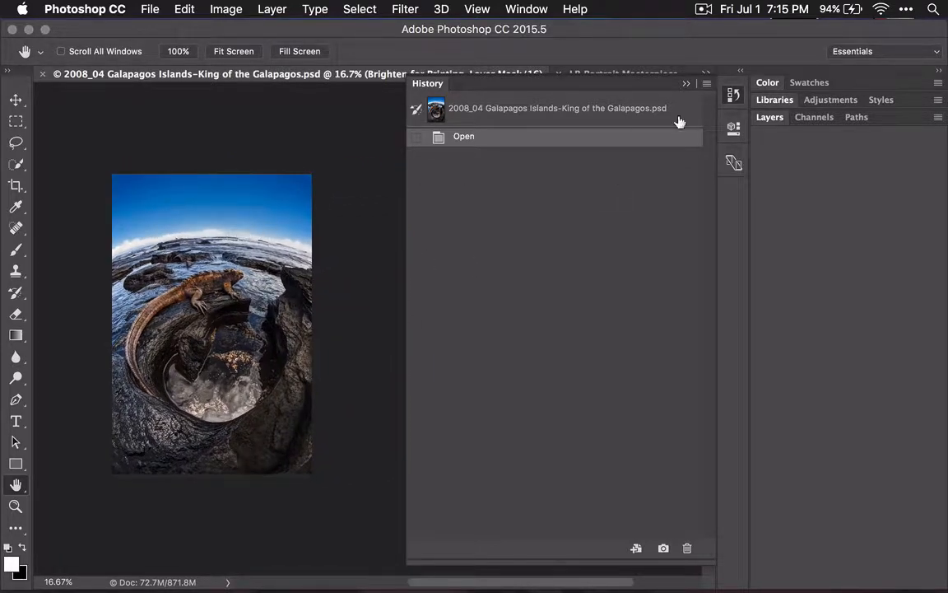
pyautogui.click(730, 97)
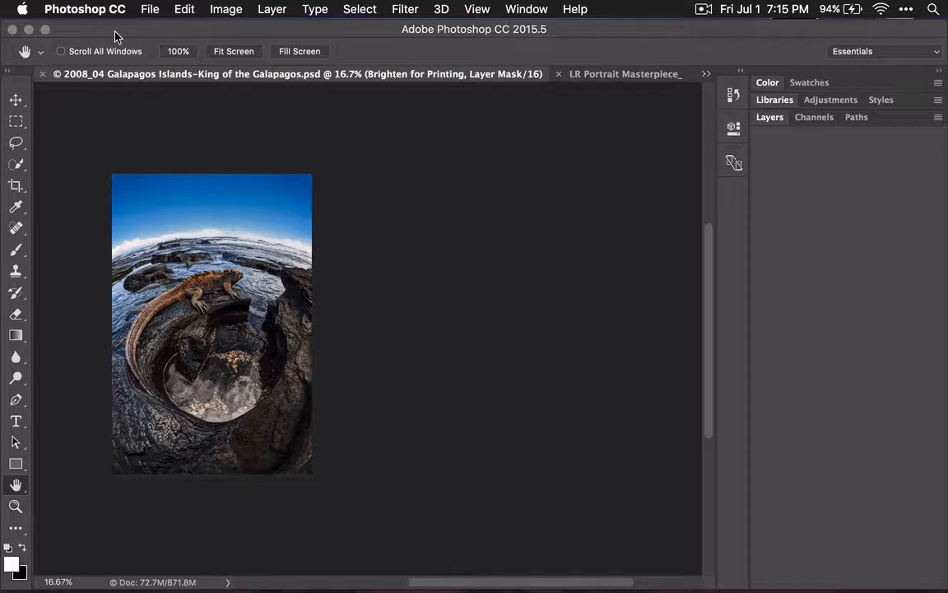
# Step: Open the Performance preferences
pyautogui.click(81, 11)
pyautogui.moveTo(88, 58)
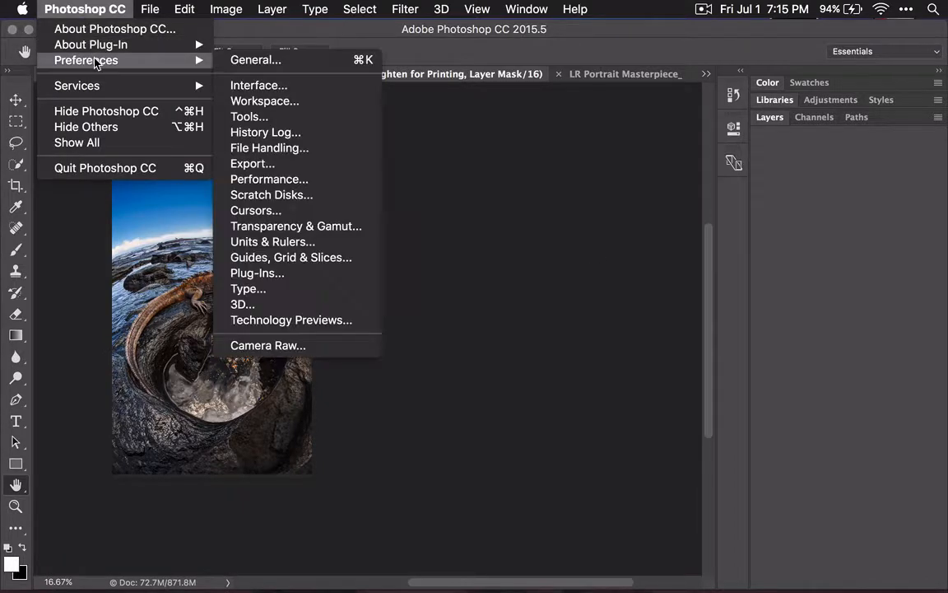
pyautogui.click(346, 179)
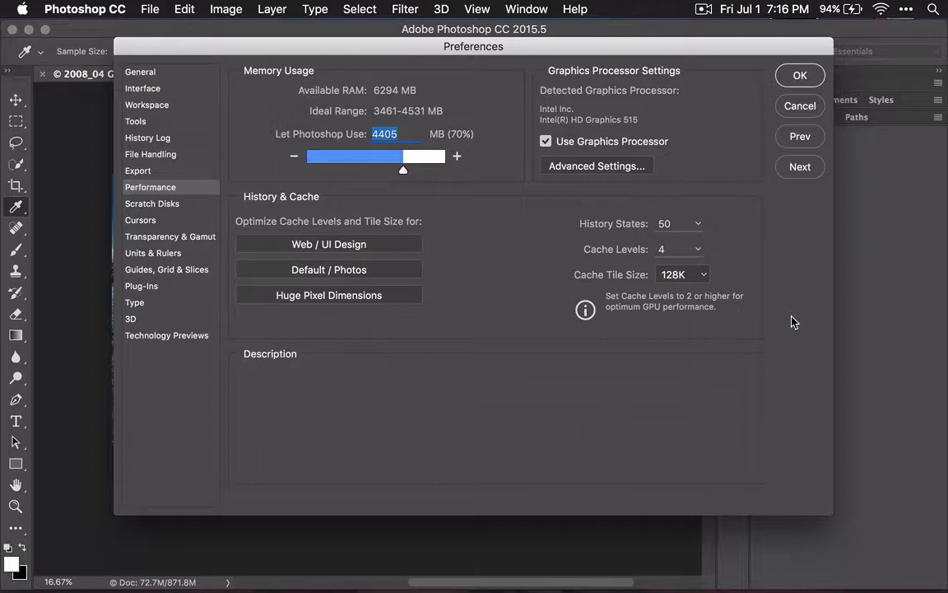
pyautogui.click(185, 8)
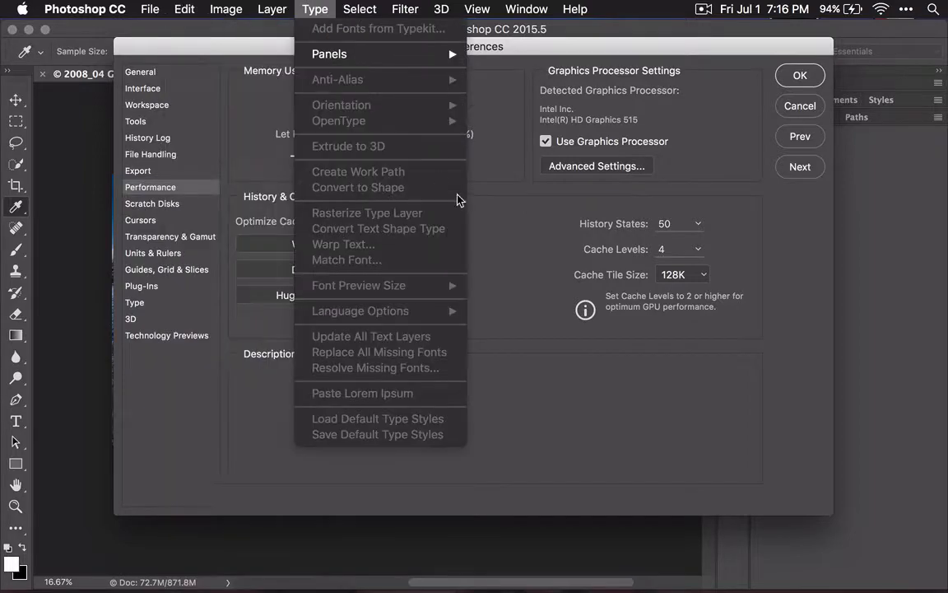
pyautogui.click(543, 387)
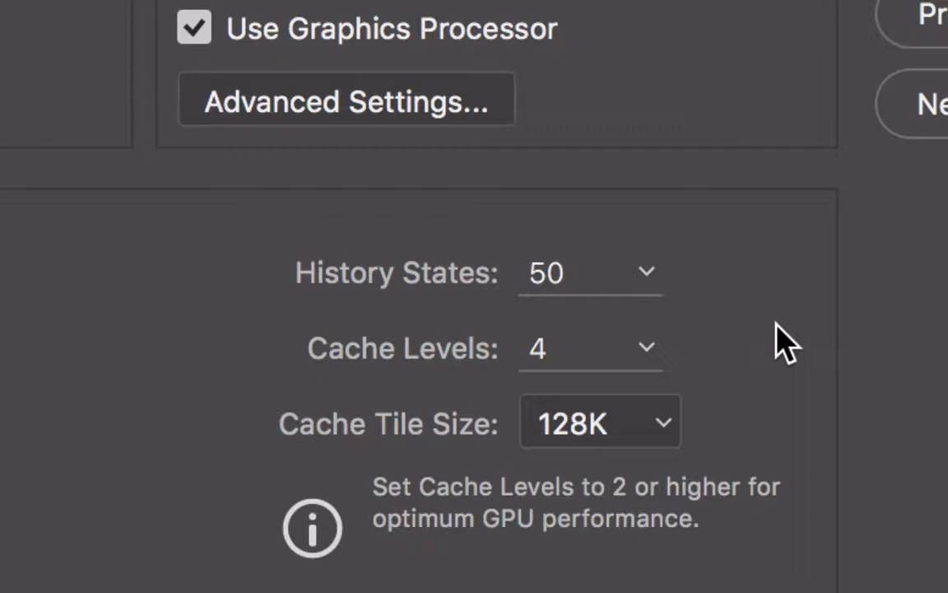
# Step: Try entering 75 and the out-of-range value 9999 for History States, and dismiss the alert
pyautogui.click(597, 271)
pyautogui.doubleClick(597, 270)
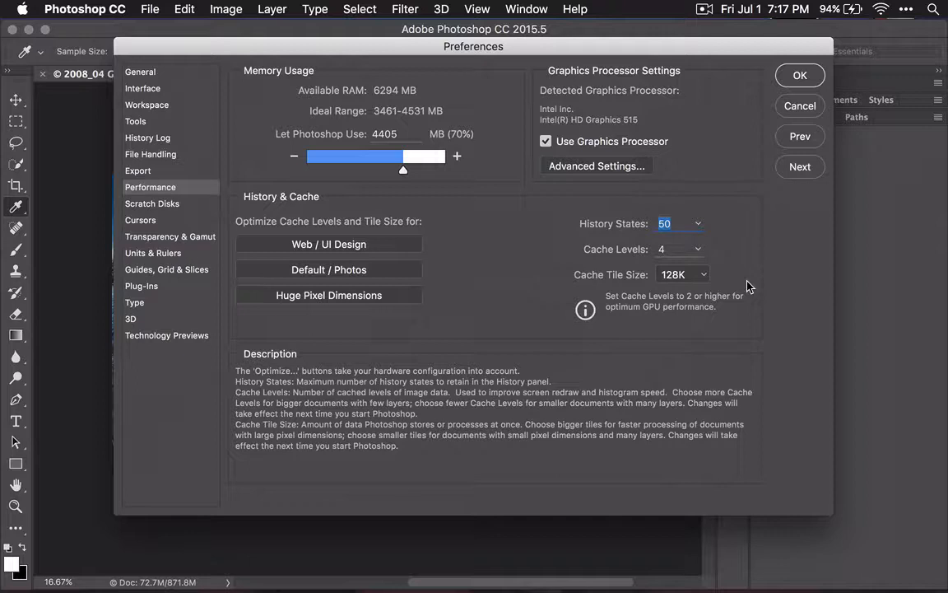
pyautogui.write('75')
pyautogui.click(591, 197)
pyautogui.write('9999')
pyautogui.press('Tab')
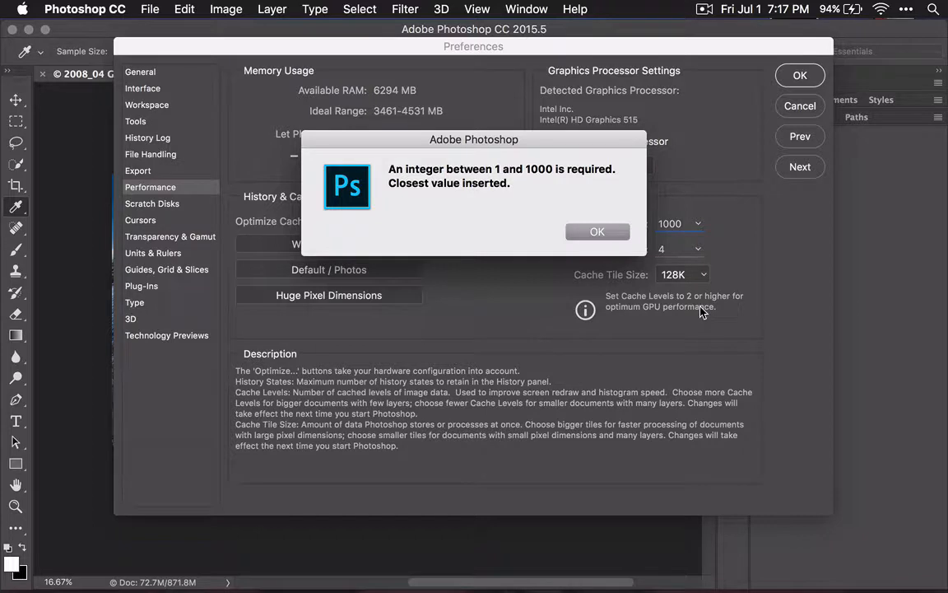
pyautogui.click(608, 237)
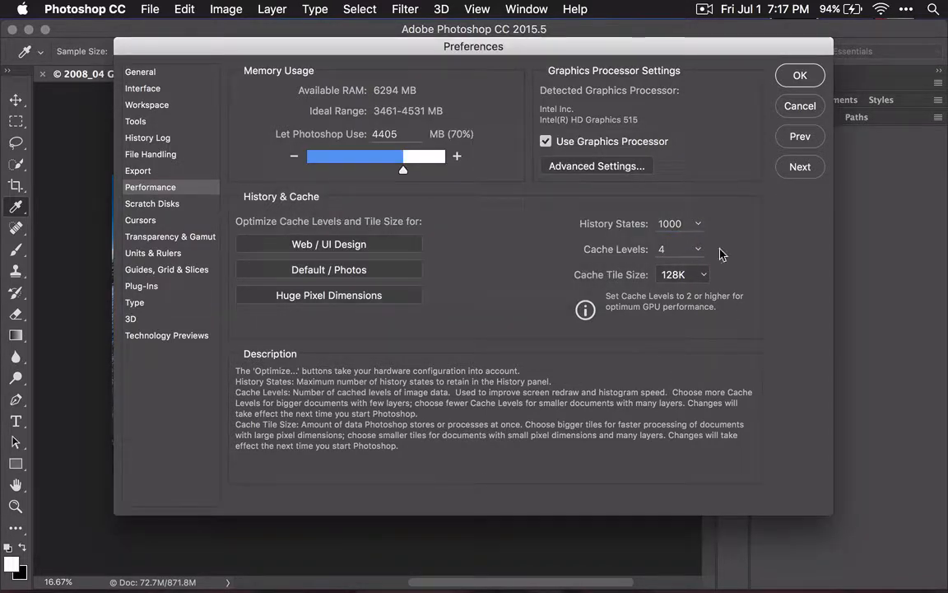
# Step: Set the number of History States to 75 in the Performance preferences
pyautogui.click(691, 224)
pyautogui.click(688, 224)
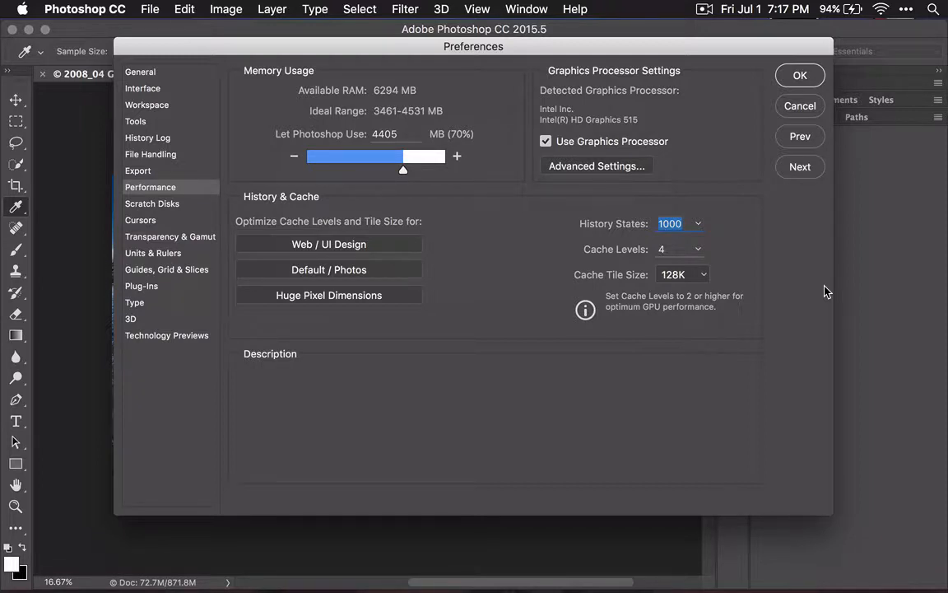
pyautogui.write('75')
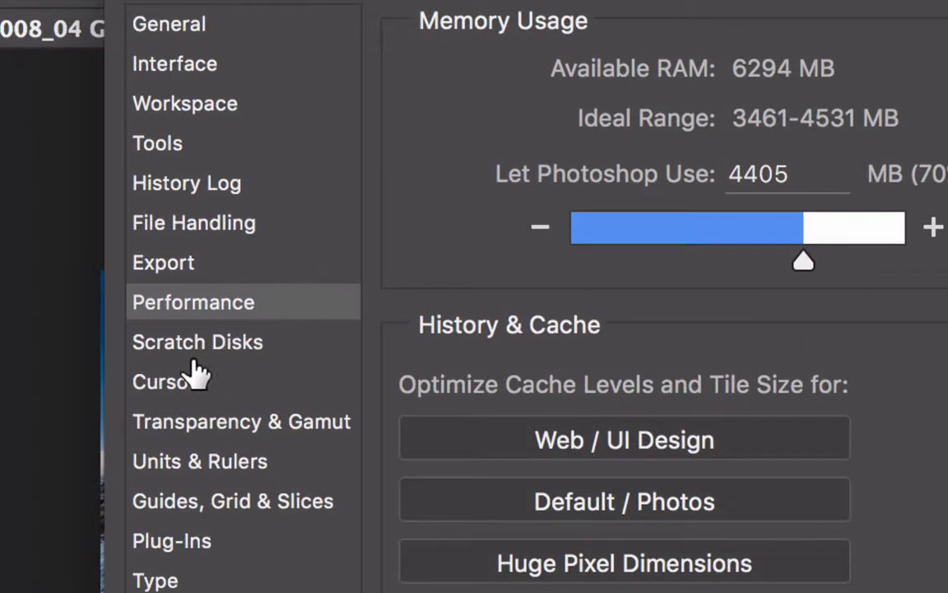
# Step: Move the Macintosh HD drive above MacBook in the Scratch Disks preferences so it is used first
pyautogui.click(181, 348)
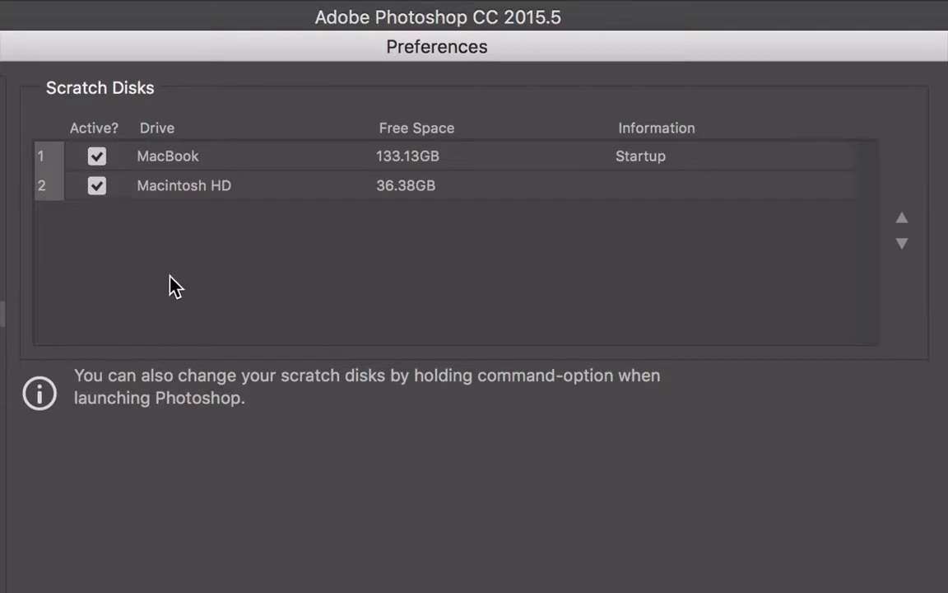
pyautogui.click(252, 185)
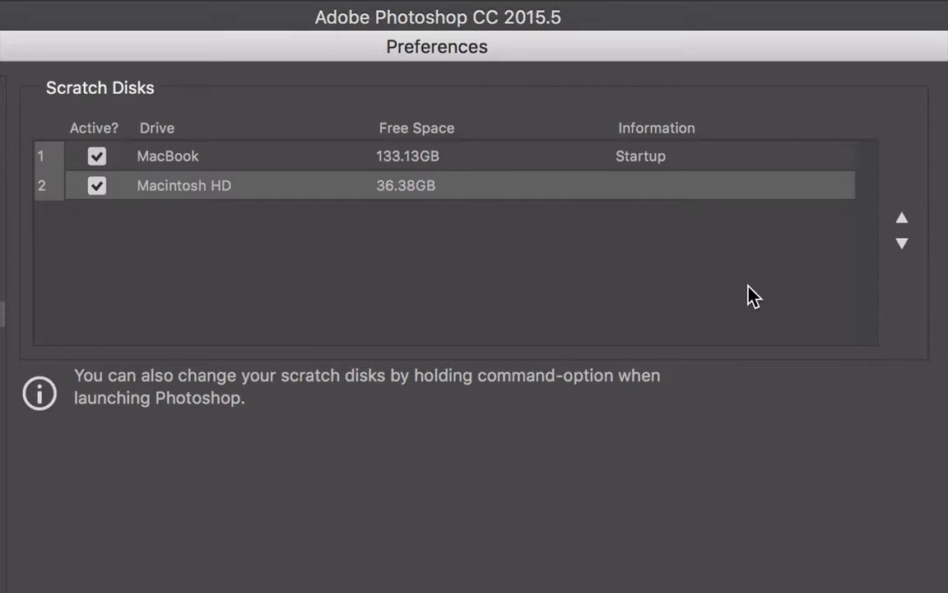
pyautogui.click(902, 219)
pyautogui.click(902, 243)
pyautogui.click(903, 222)
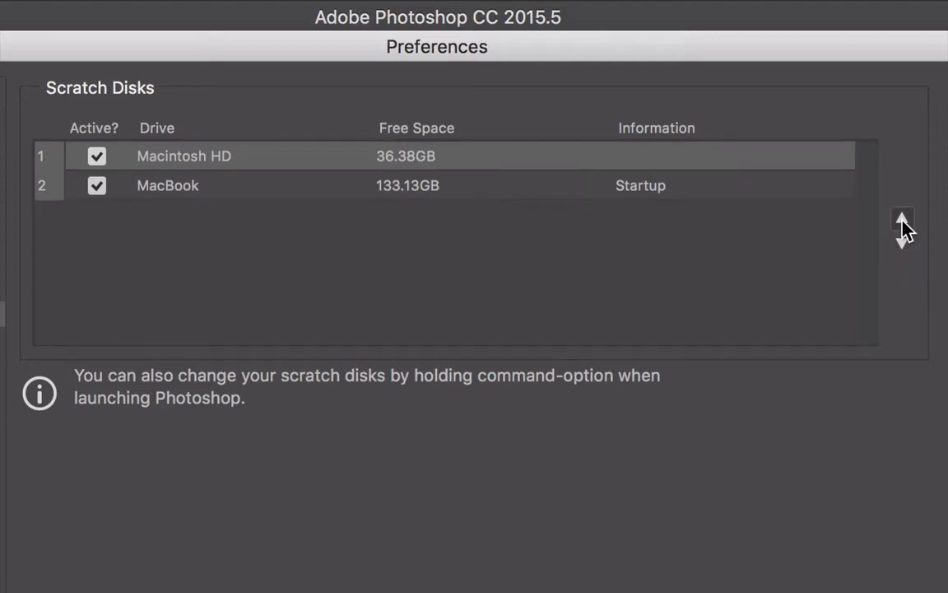